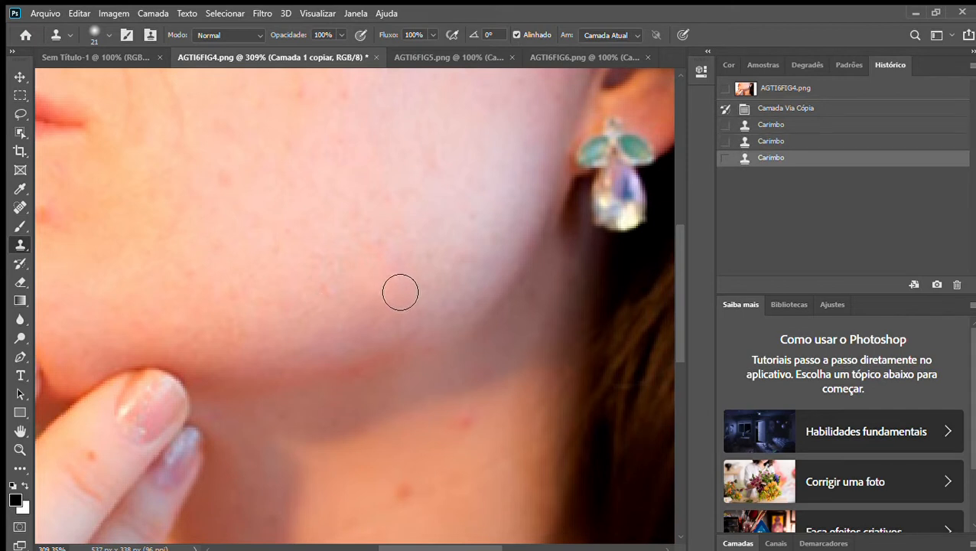
# Clone clean skin over the blemishes along the jawline and the two red spots on the neck
pyautogui.click(399, 276)
pyautogui.click(389, 280)
pyautogui.click(405, 292)
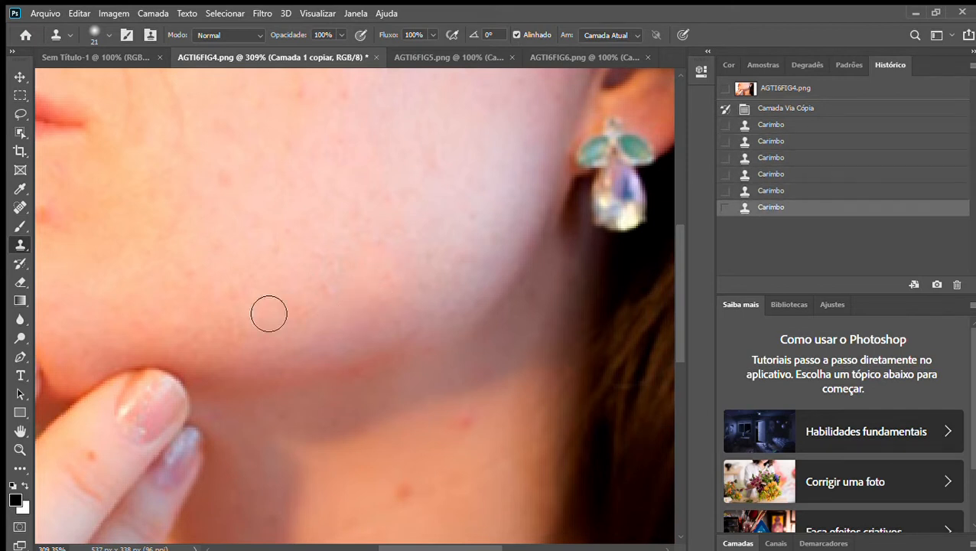
pyautogui.scroll(-5, 431, 496)
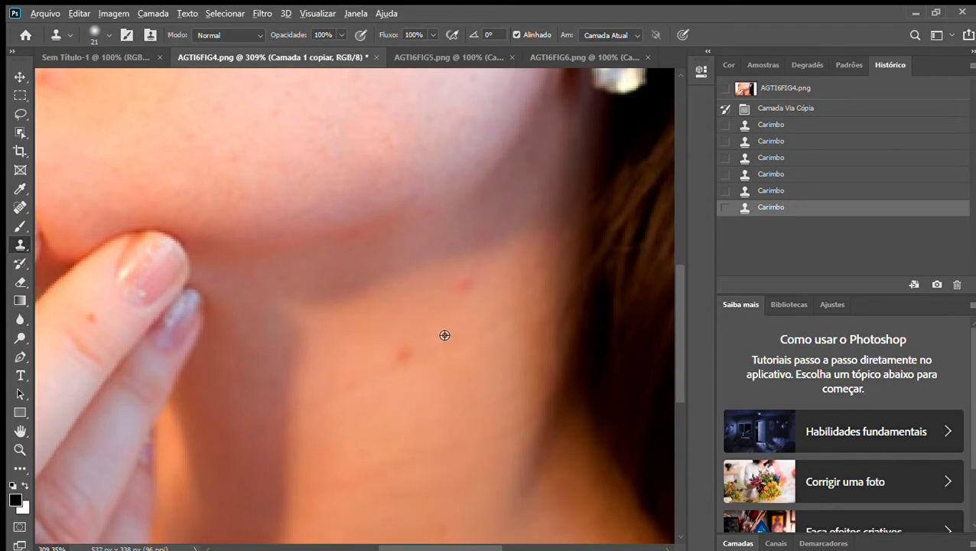
pyautogui.click(413, 358)
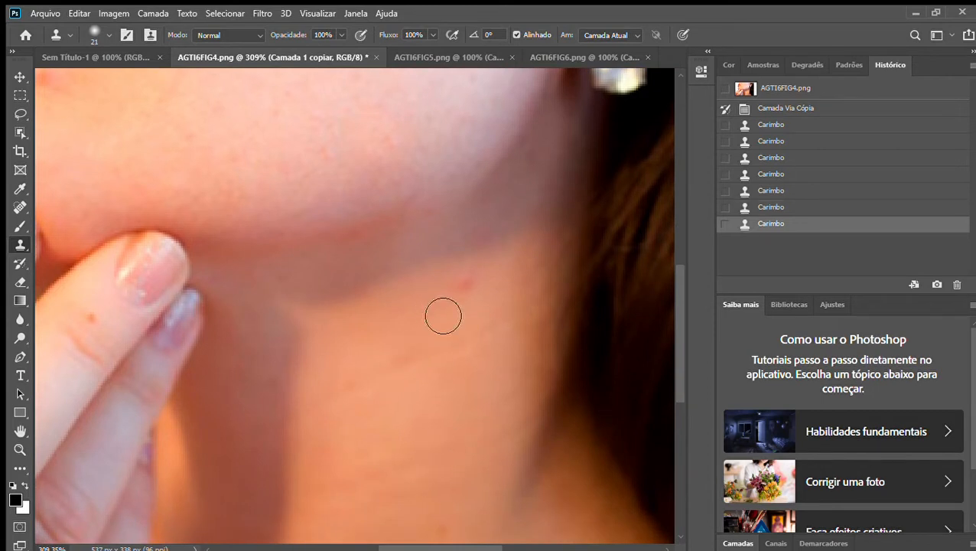
pyautogui.click(466, 286)
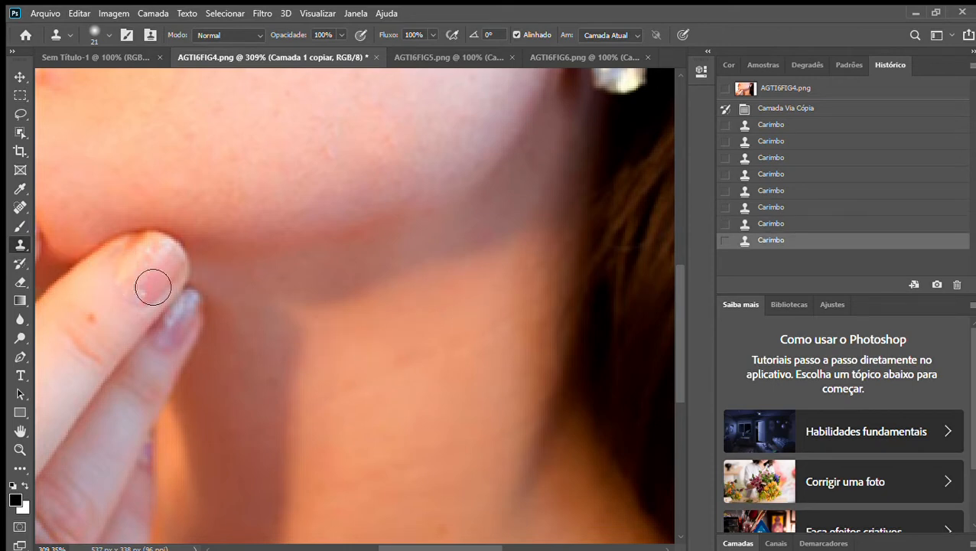
# Remove the red pimple on the chin below the lips with the Clone Stamp, sampling clean skin beside it
pyautogui.press('z')
pyautogui.moveTo(350, 323); pyautogui.dragTo(296, 275)
pyautogui.moveTo(195, 238); pyautogui.dragTo(226, 249)
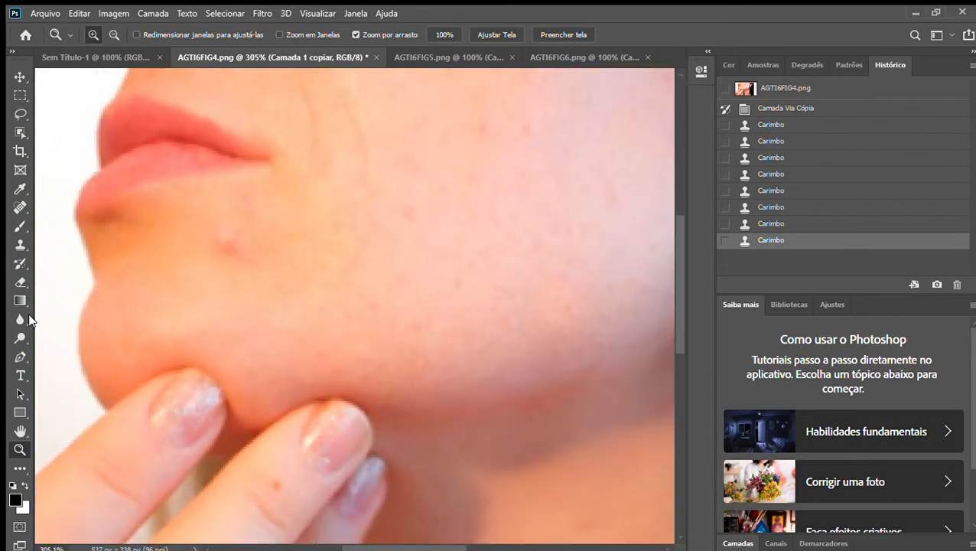
pyautogui.click(20, 244)
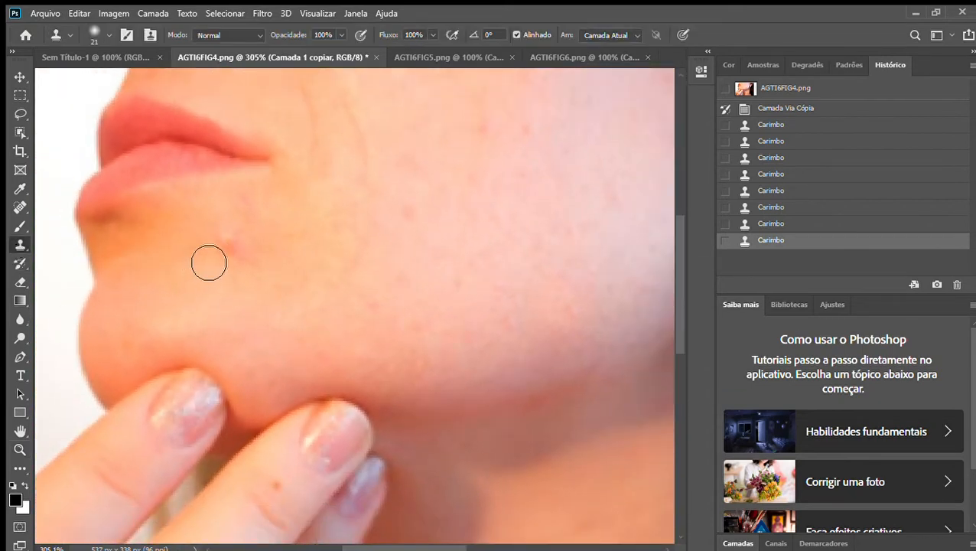
pyautogui.press('alt')
pyautogui.keyDown('alt'); pyautogui.click(188, 250); pyautogui.keyUp('alt')
pyautogui.click(229, 256)
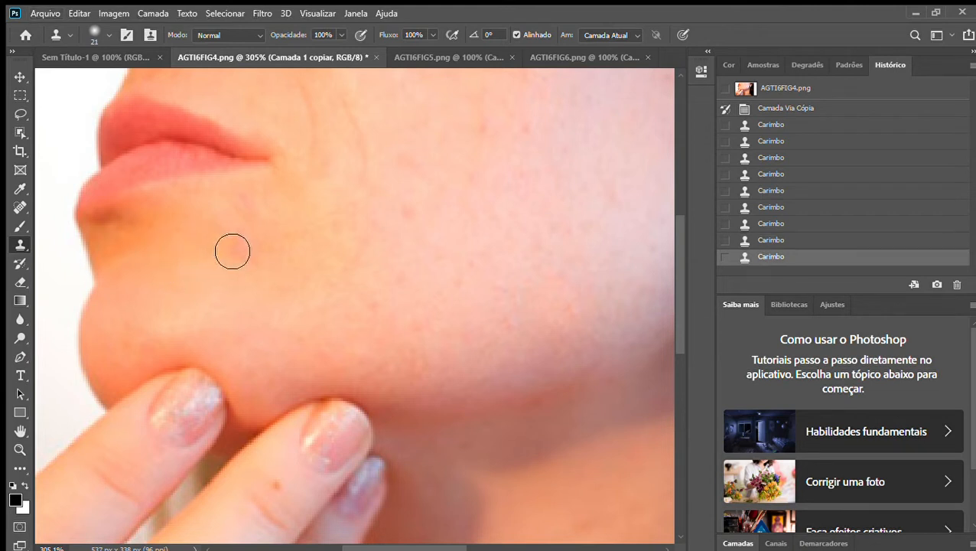
pyautogui.click(237, 257)
pyautogui.click(242, 260)
pyautogui.click(248, 252)
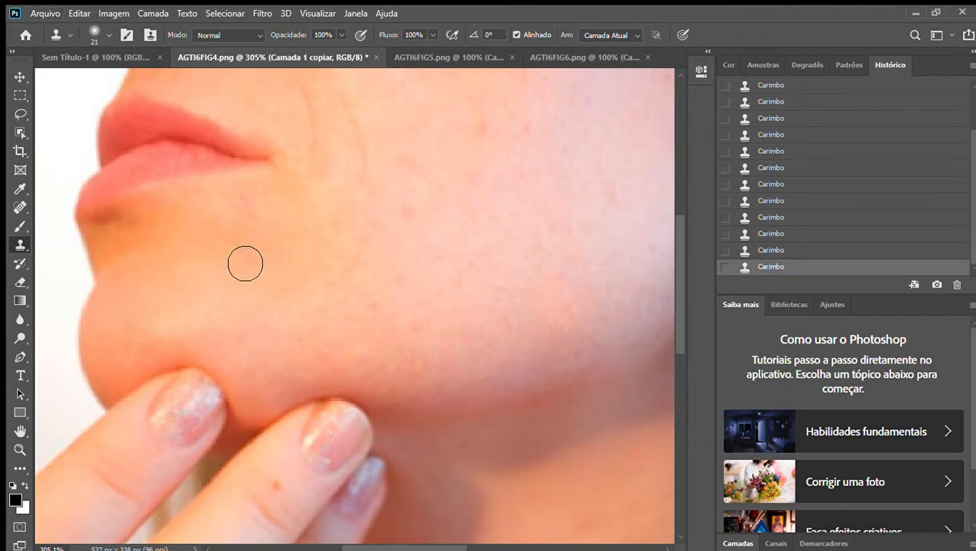
# Clone clean skin over the small red spots on the cheek beside the mouth, and check the retouch on the whole image
pyautogui.click(20, 449)
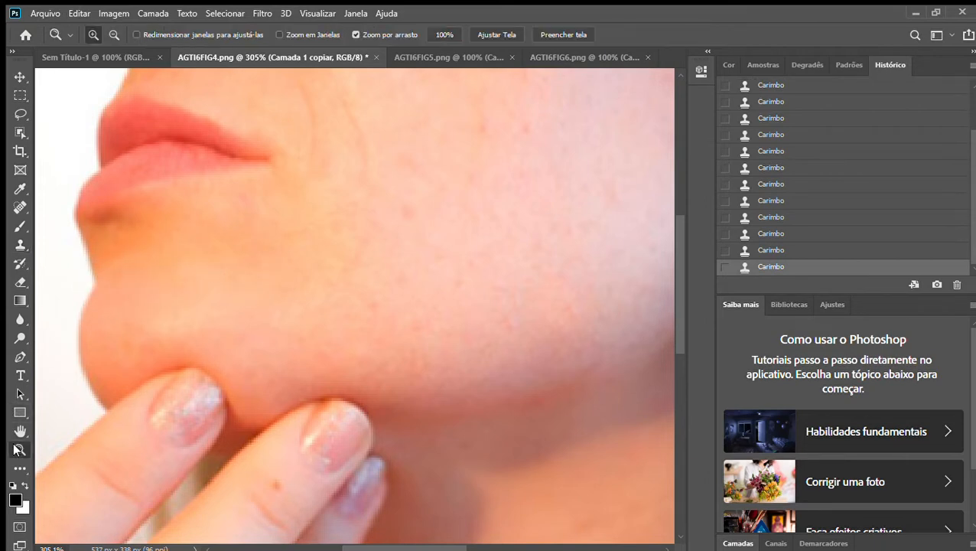
pyautogui.moveTo(672, 350); pyautogui.dragTo(453, 258)
pyautogui.moveTo(316, 224); pyautogui.dragTo(375, 253)
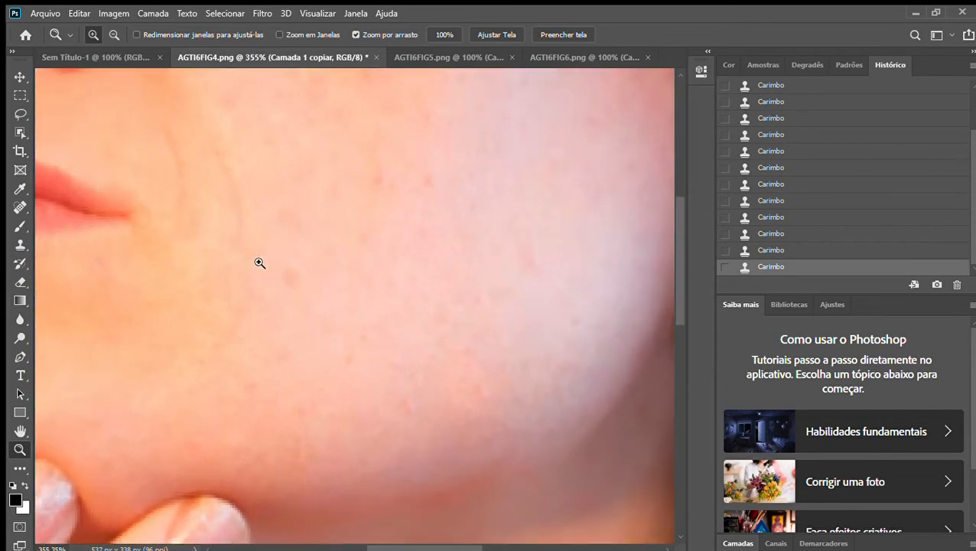
pyautogui.click(20, 244)
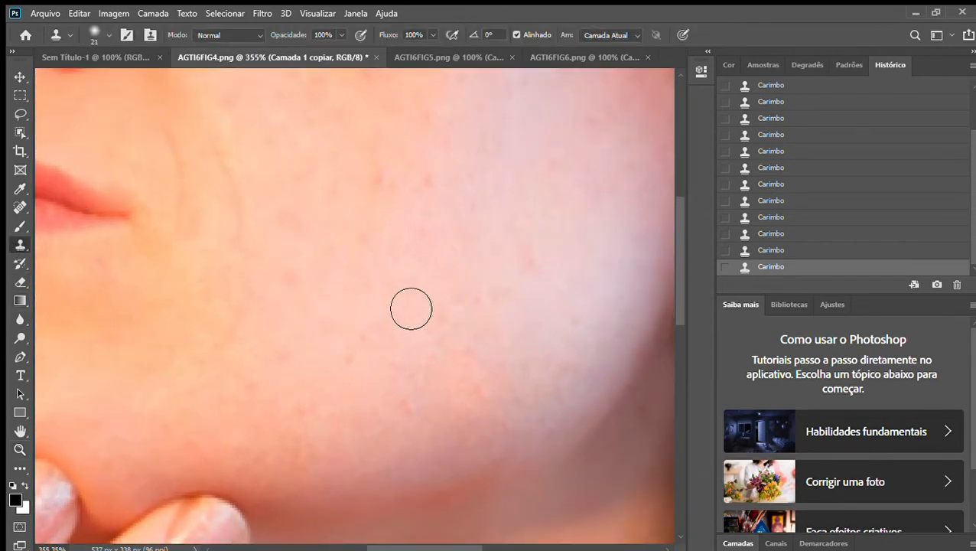
pyautogui.keyDown('alt'); pyautogui.click(329, 273); pyautogui.keyUp('alt')
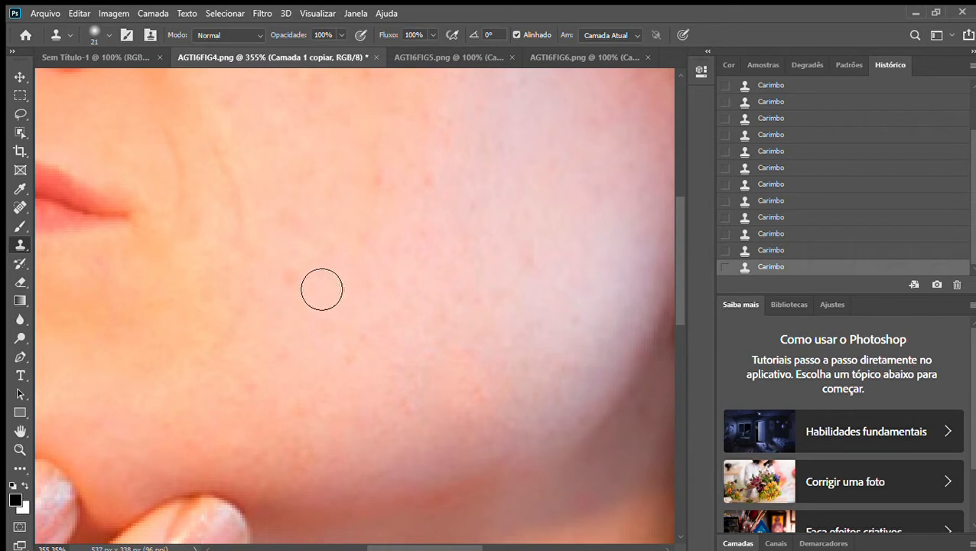
pyautogui.click(311, 280)
pyautogui.click(325, 234)
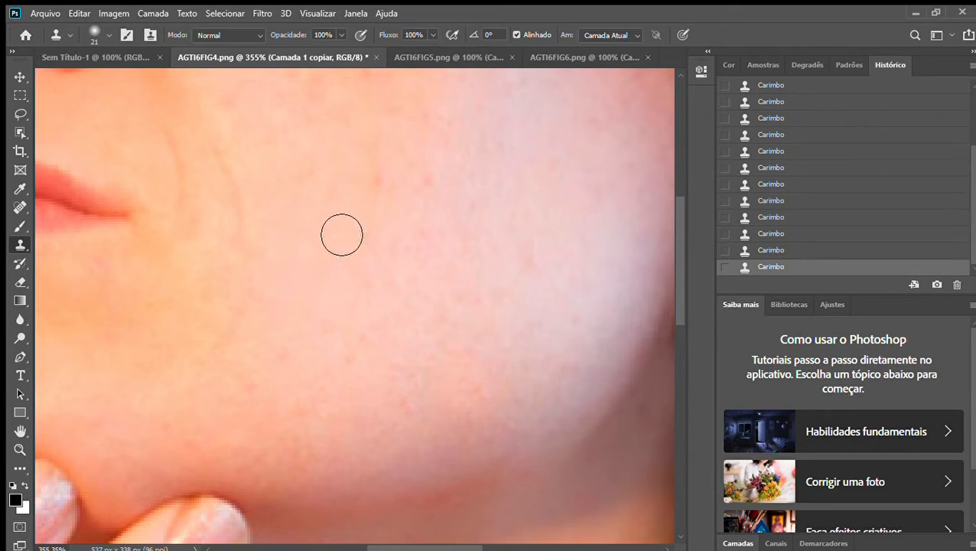
pyautogui.keyDown('alt'); pyautogui.click(371, 150); pyautogui.keyUp('alt')
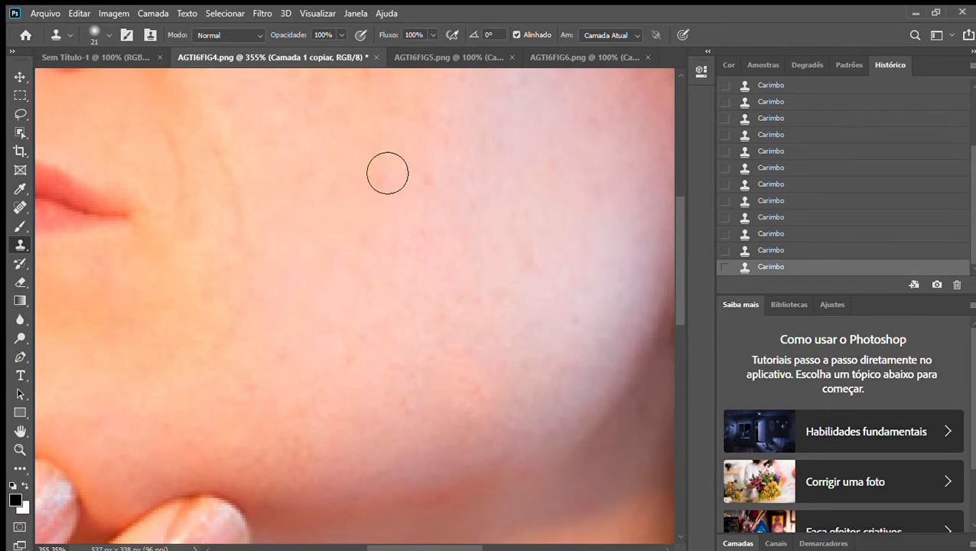
pyautogui.click(391, 195)
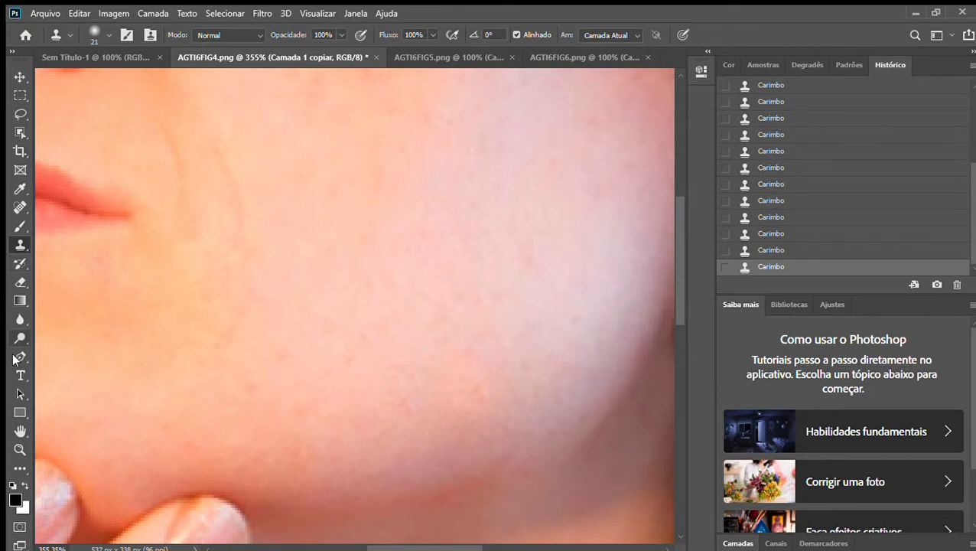
pyautogui.click(20, 449)
pyautogui.moveTo(466, 414); pyautogui.dragTo(421, 355)
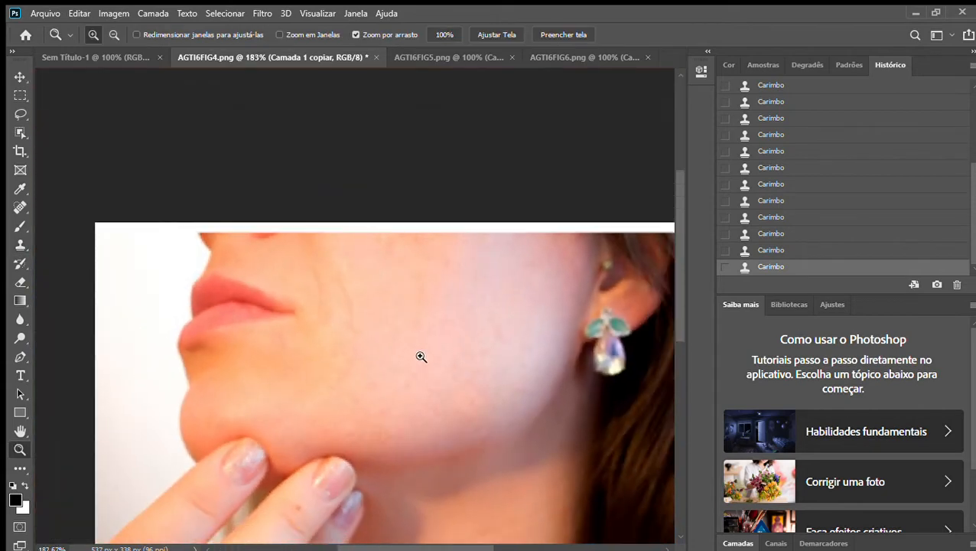
pyautogui.moveTo(527, 472); pyautogui.dragTo(410, 370)
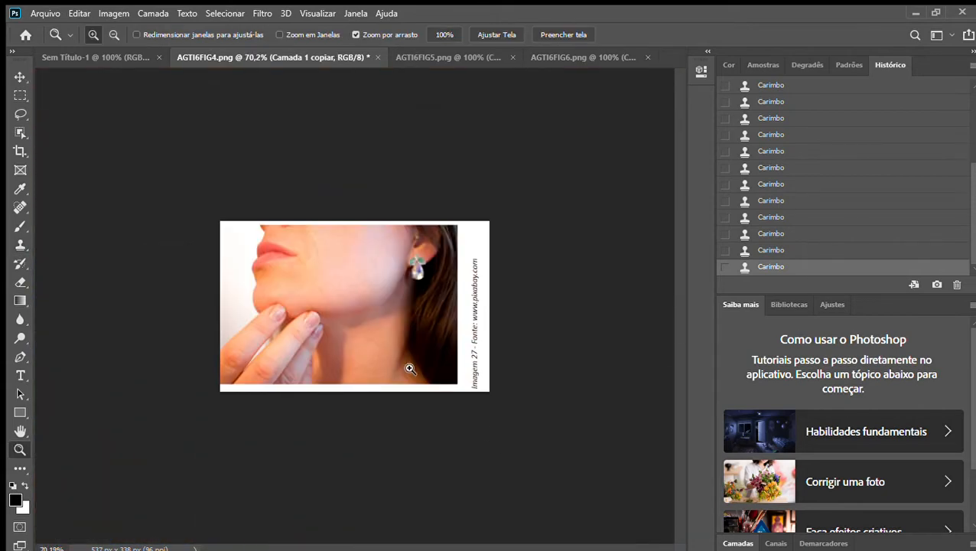
pyautogui.press('alt')
pyautogui.moveTo(324, 303); pyautogui.dragTo(368, 328)
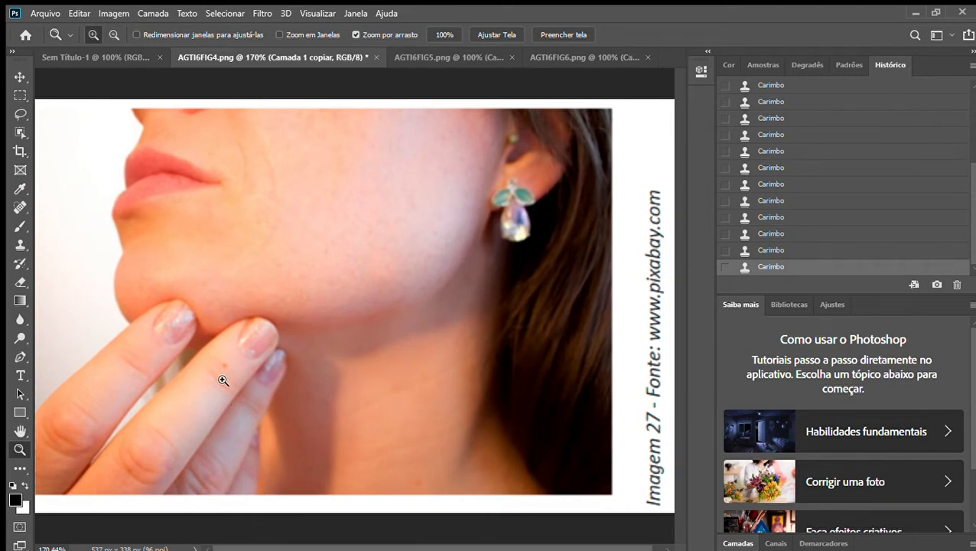
# In AGTI6FIG5.png, brighten the copied layer of the facial treatment photo with a Brightness/Contrast adjustment
pyautogui.click(433, 57)
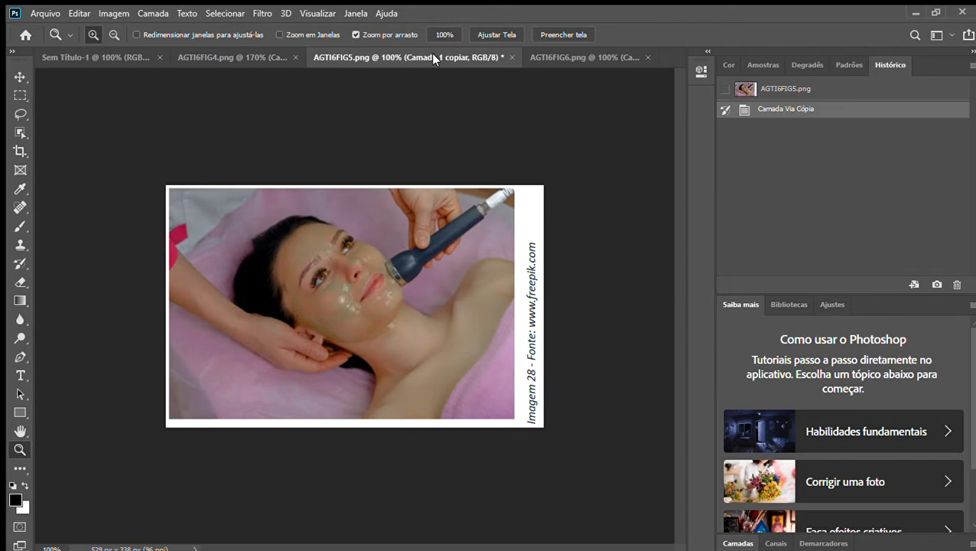
pyautogui.moveTo(344, 282); pyautogui.dragTo(376, 294)
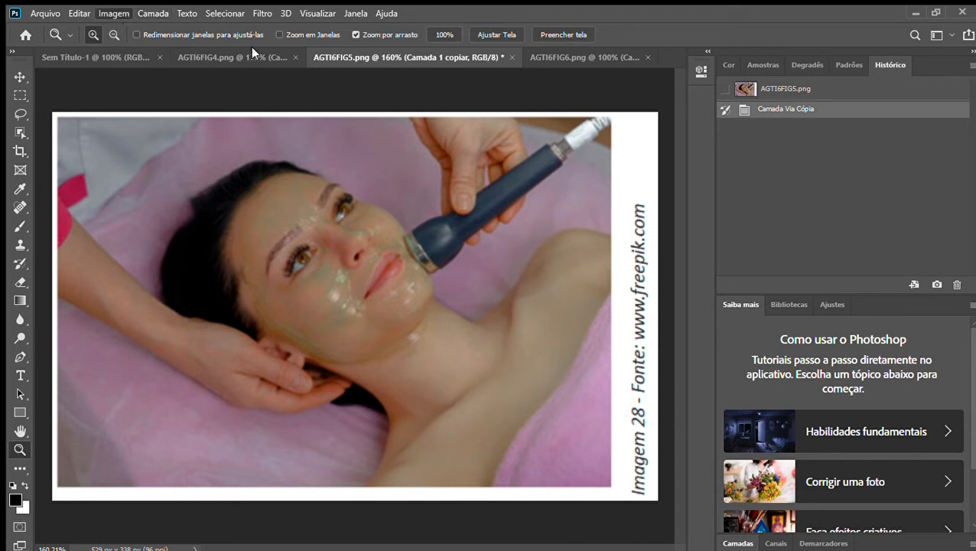
pyautogui.press('i')
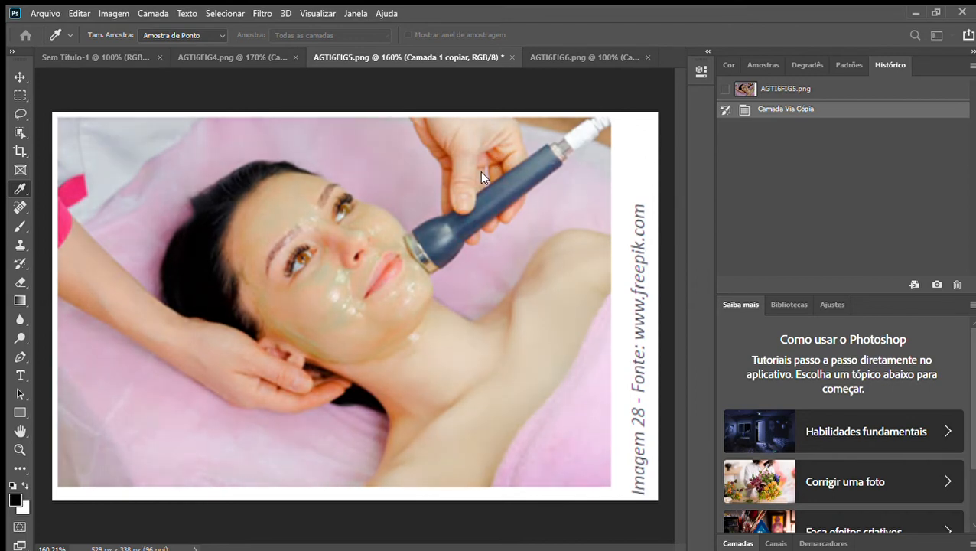
pyautogui.press('z')
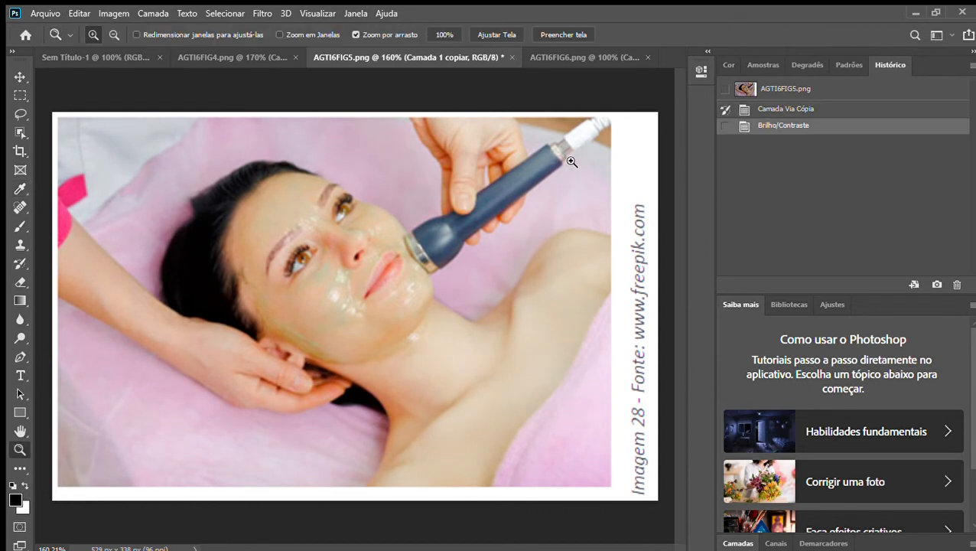
# In AGTI6FIG6.png, reduce the blue-violet cast of the copied layer with a Color Balance adjustment and inspect the face up close
pyautogui.click(548, 58)
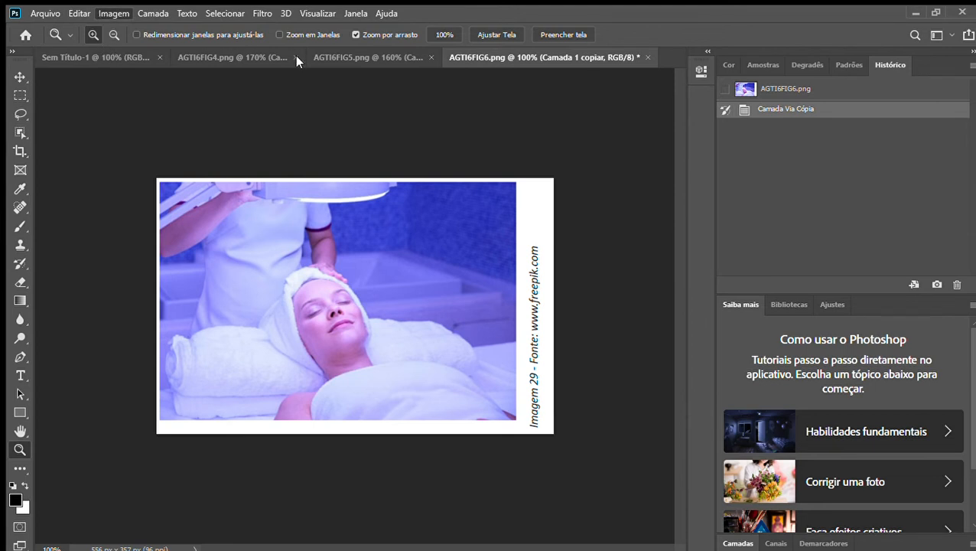
pyautogui.press('i')
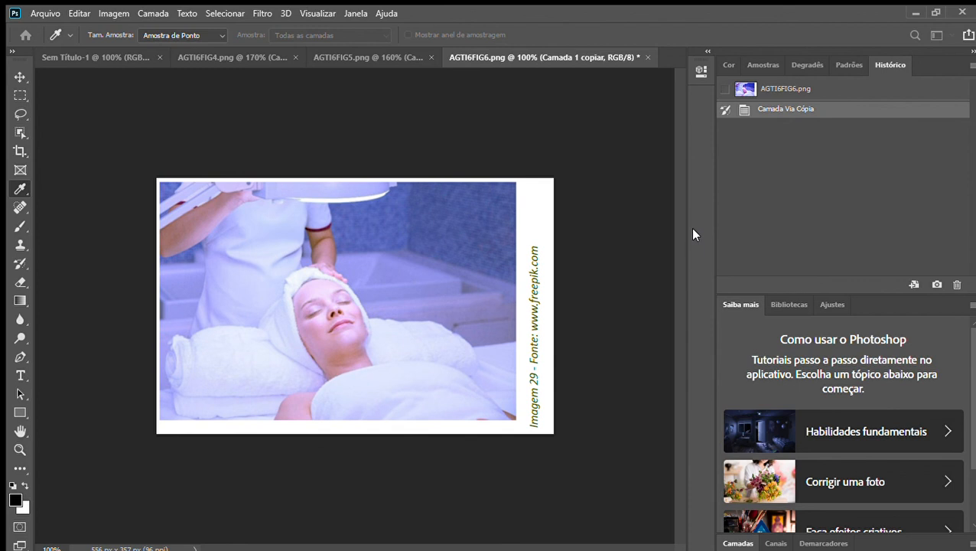
pyautogui.press('z')
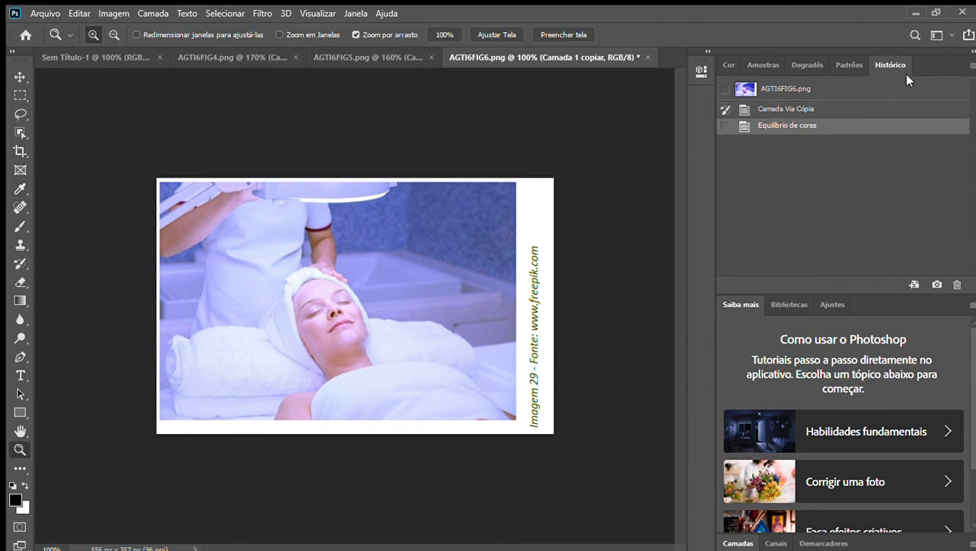
pyautogui.moveTo(322, 279); pyautogui.dragTo(345, 296)
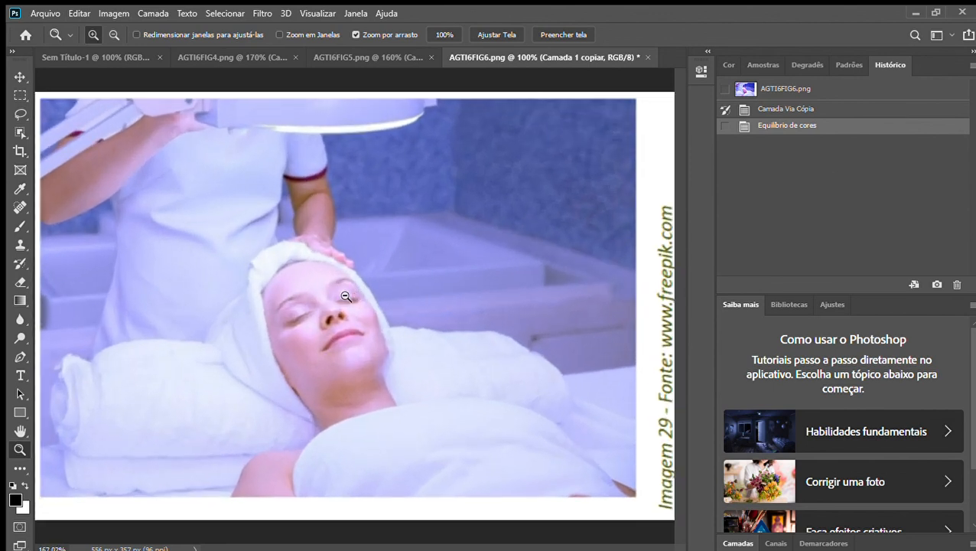